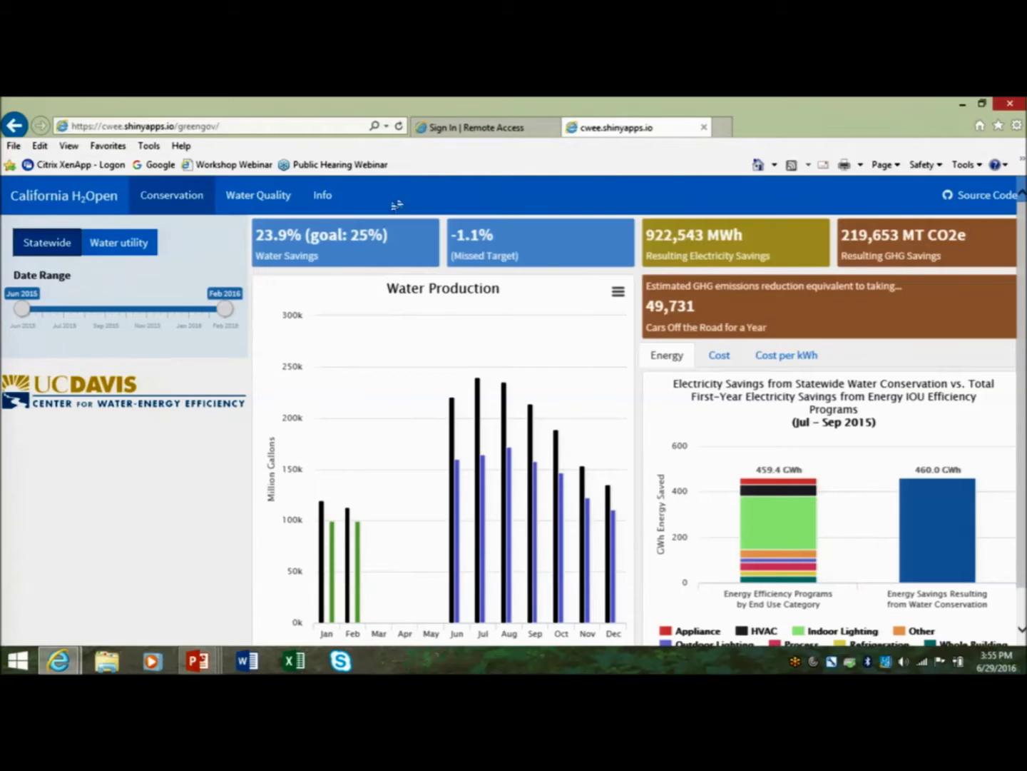
Review the dashboard's Info page, including the project summary, references, detailed methodology and key considerations
left_click(173, 200)
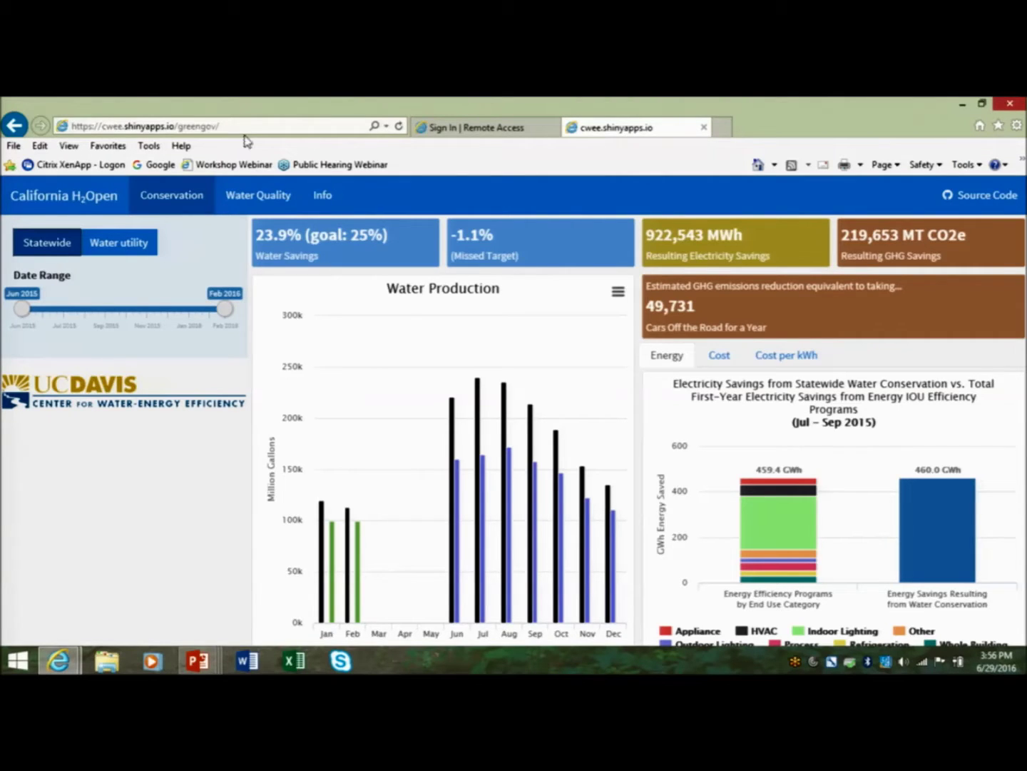
left_click(335, 199)
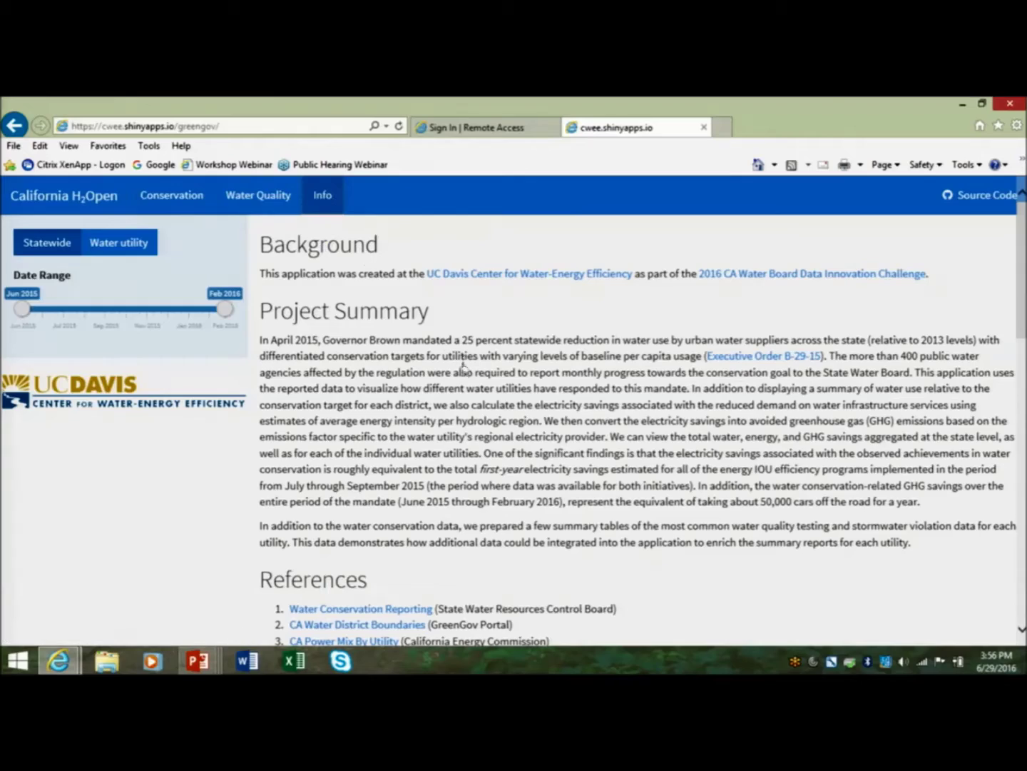
scroll(492, 469, "down", 4)
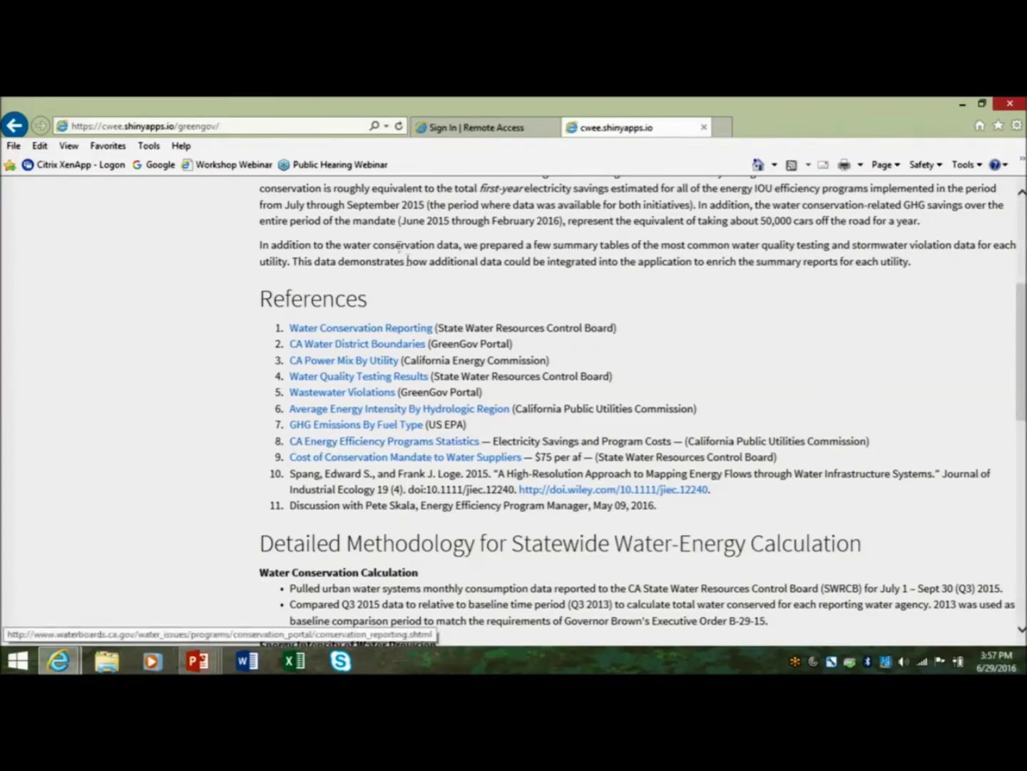
scroll(282, 282, "down", 10)
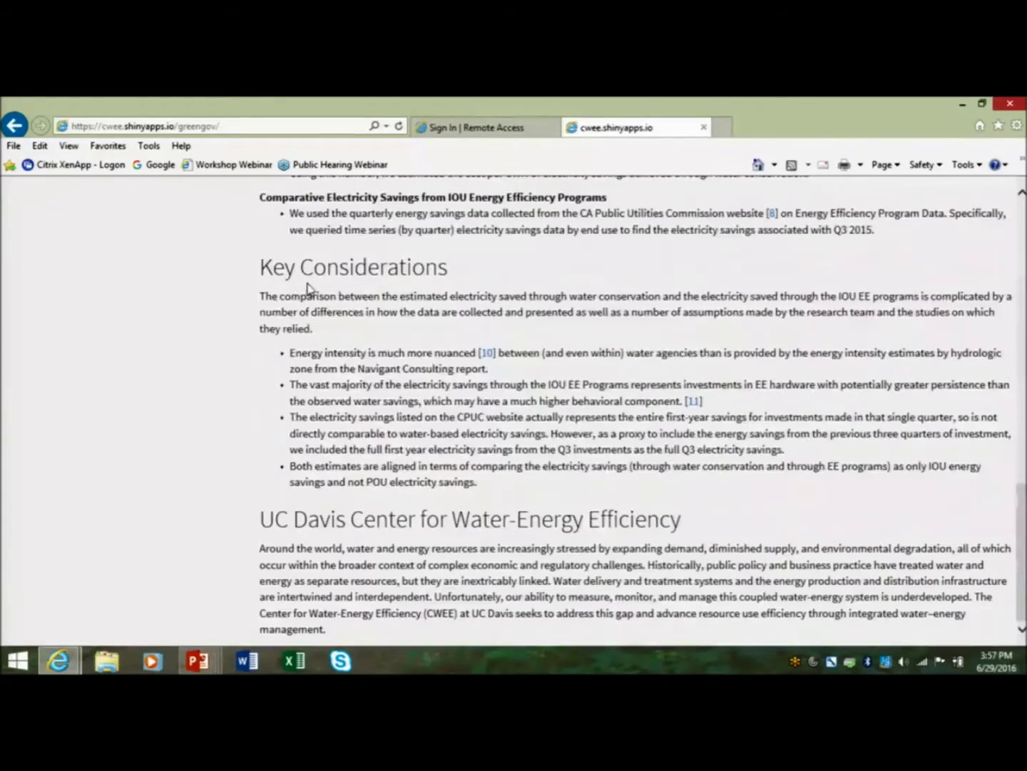
scroll(238, 303, "up", 5)
scroll(236, 303, "up", 9)
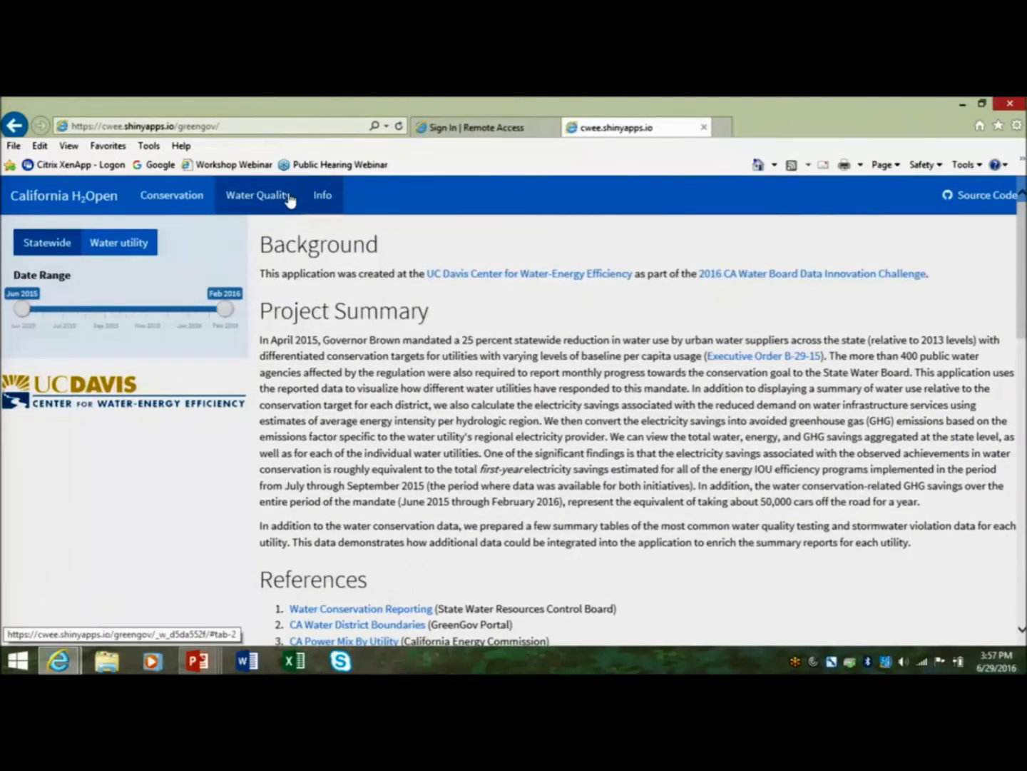
Show the water quality and wastewater violations for the utility Davis City of
left_click(280, 199)
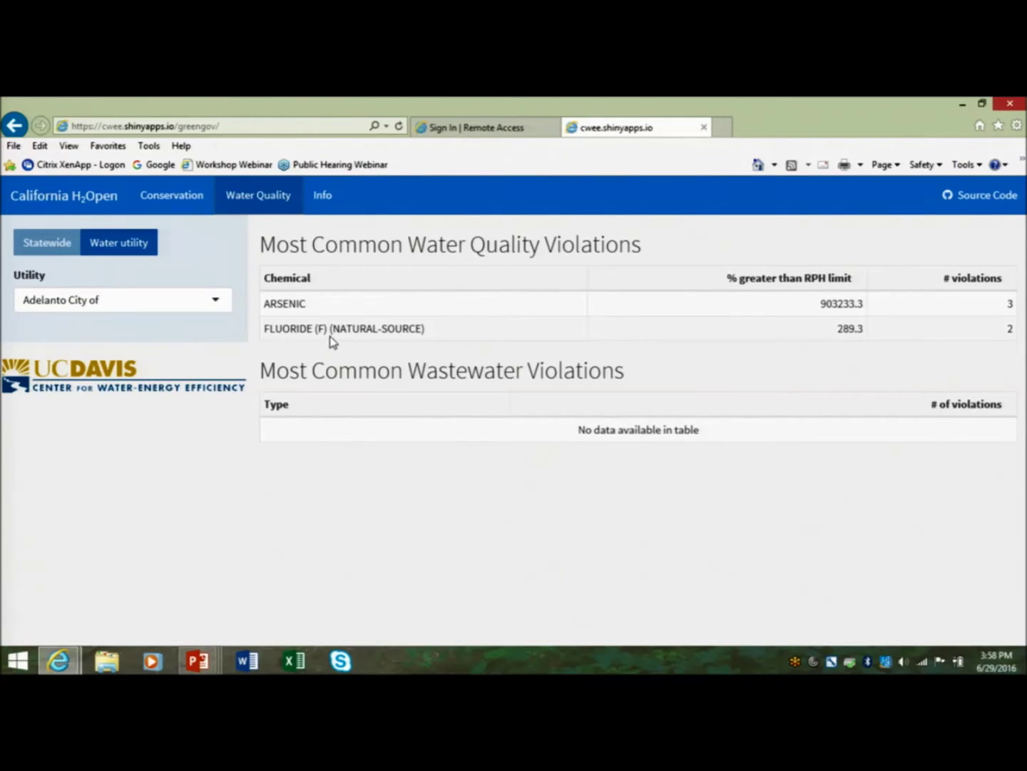
left_click(209, 309)
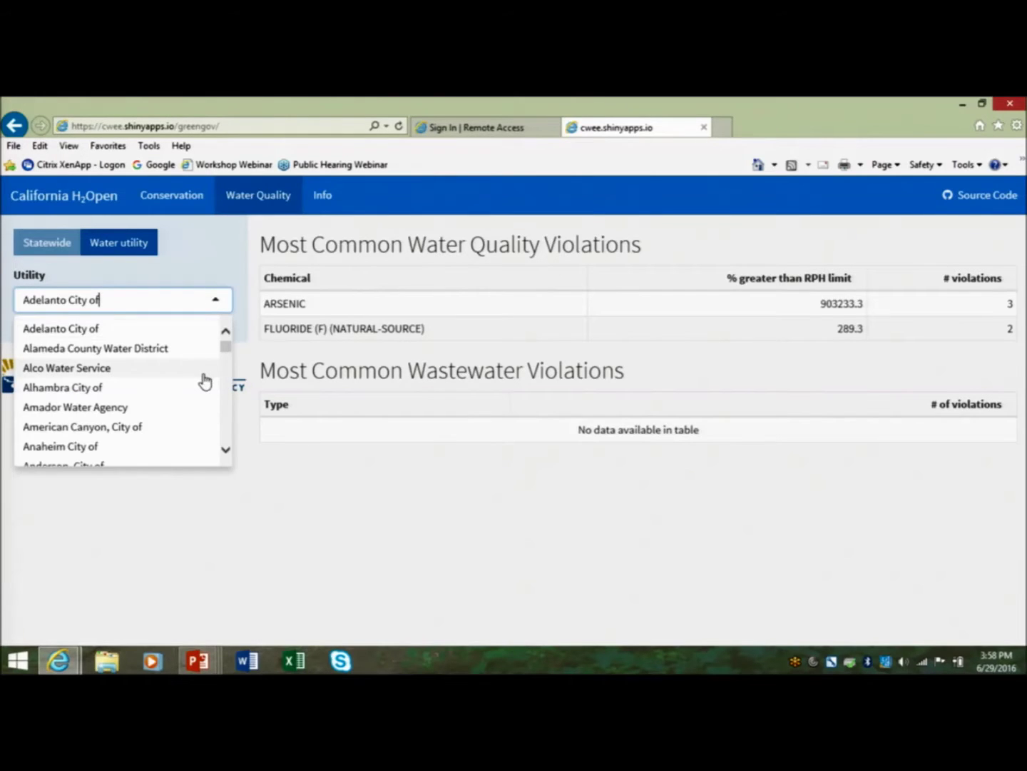
scroll(203, 380, "down", 1)
scroll(205, 381, "down", 5)
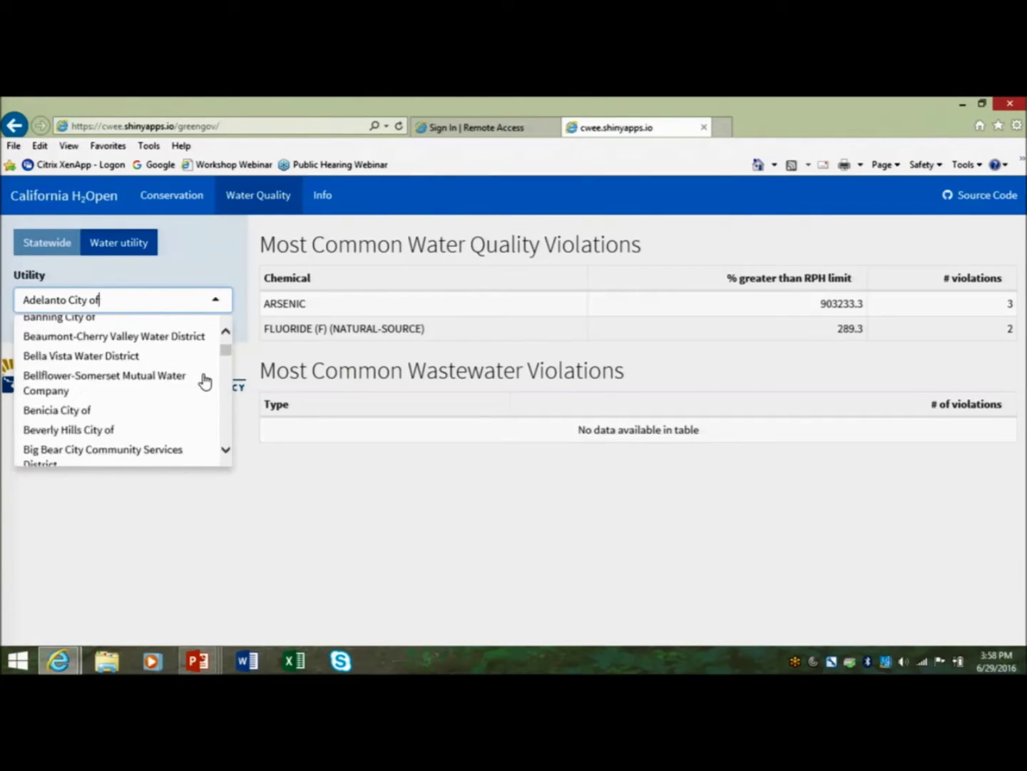
scroll(205, 381, "down", 5)
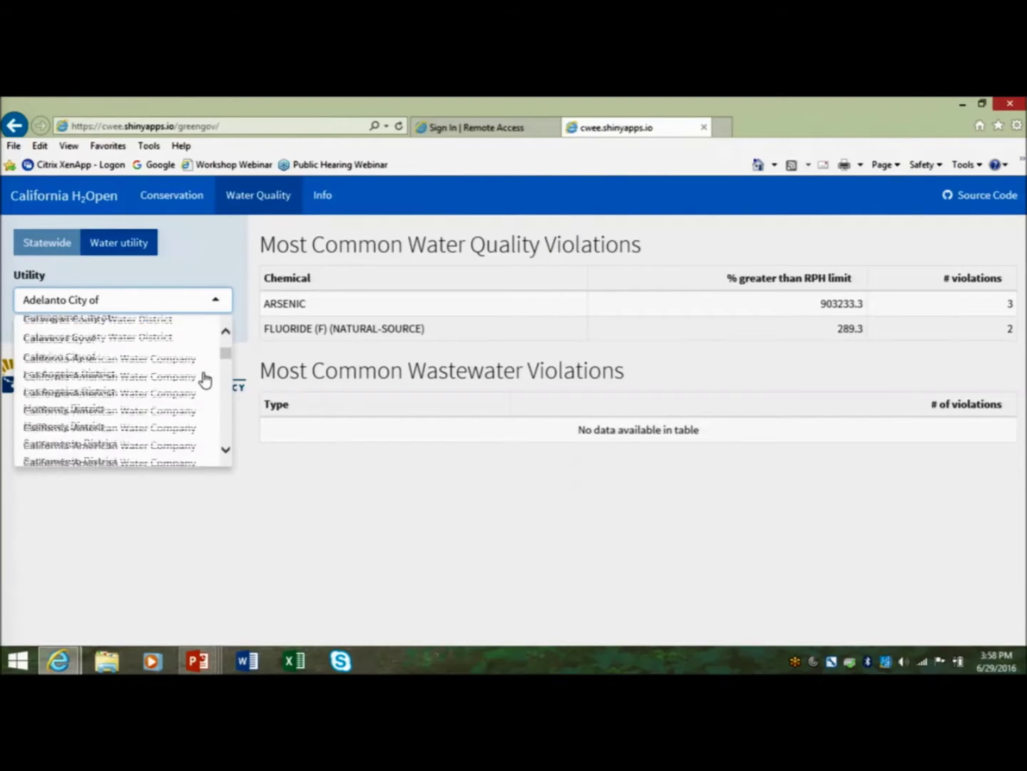
scroll(205, 381, "down", 5)
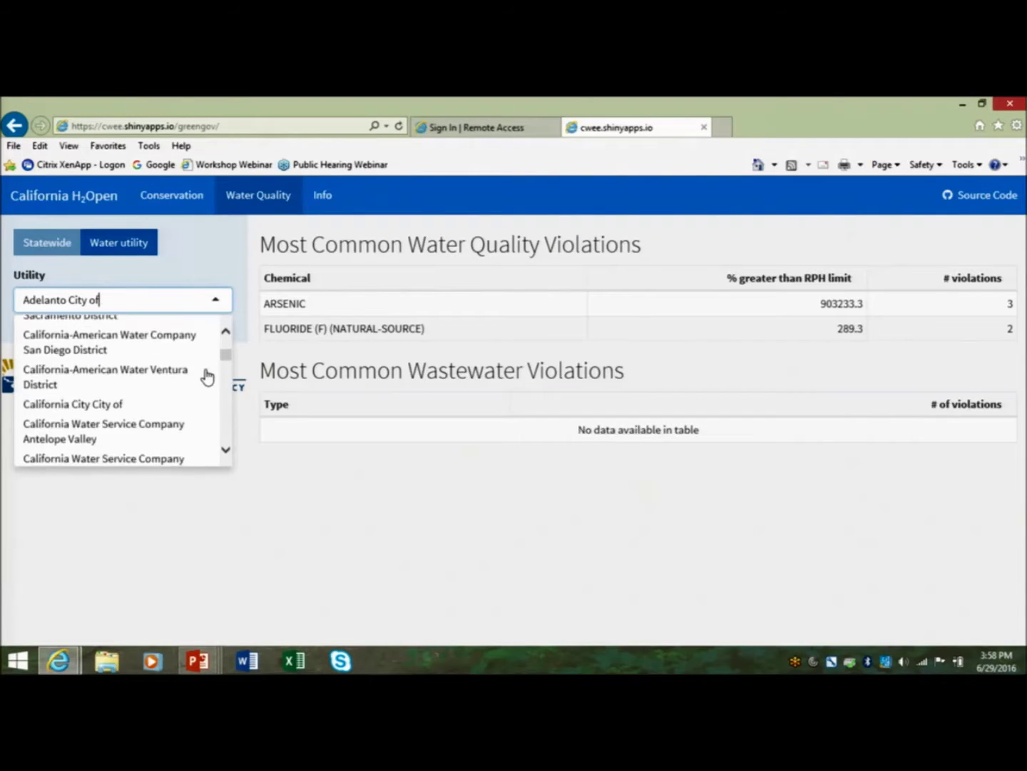
scroll(187, 389, "down", 5)
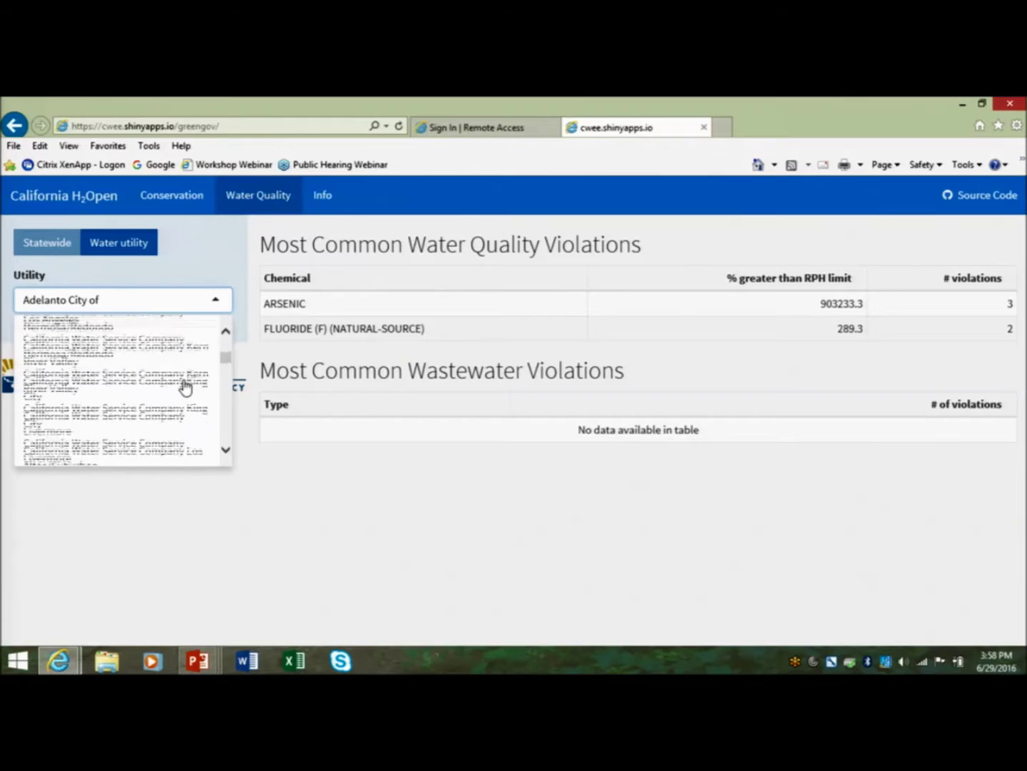
scroll(184, 386, "down", 8)
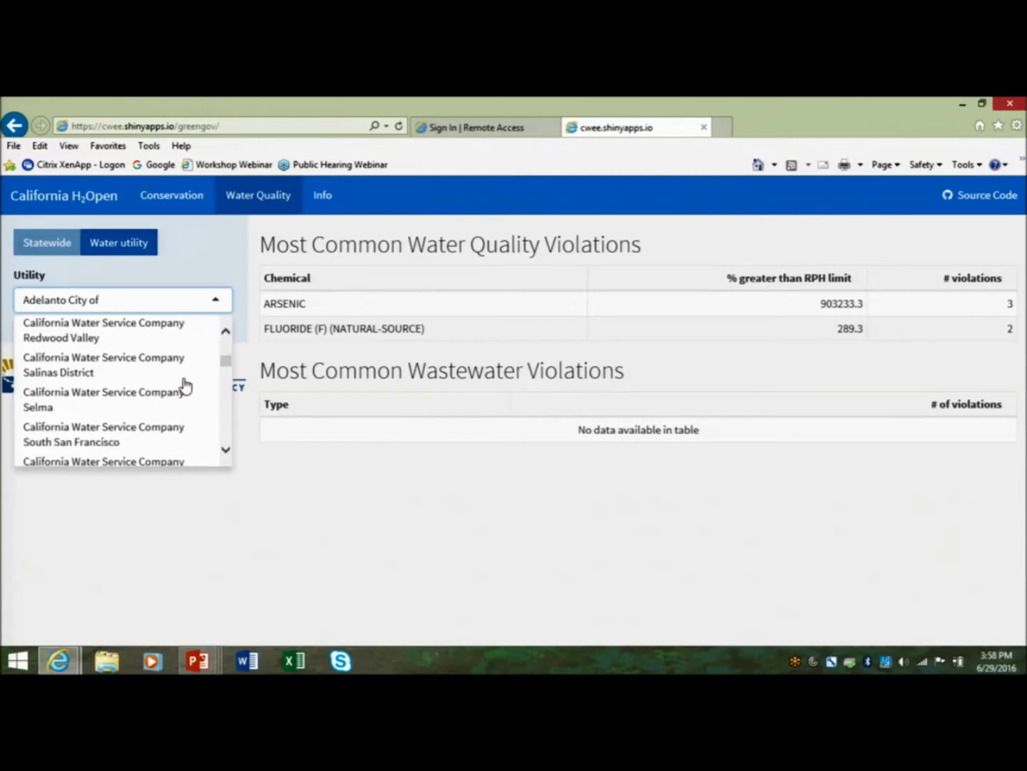
scroll(186, 385, "down", 8)
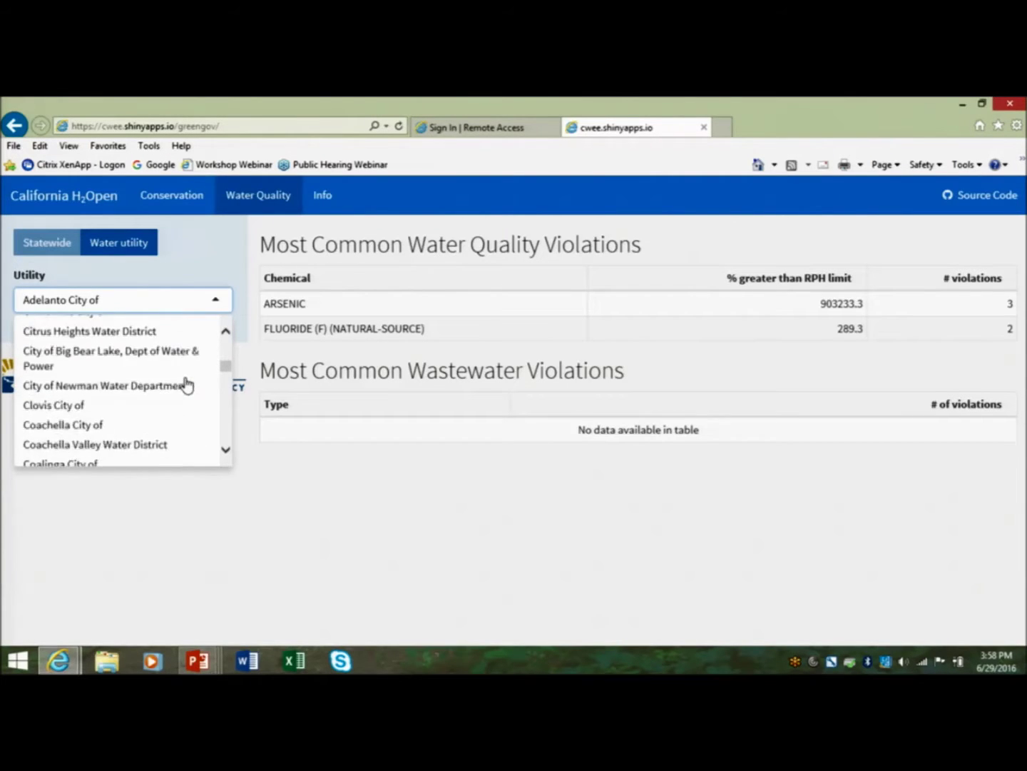
scroll(185, 385, "down", 6)
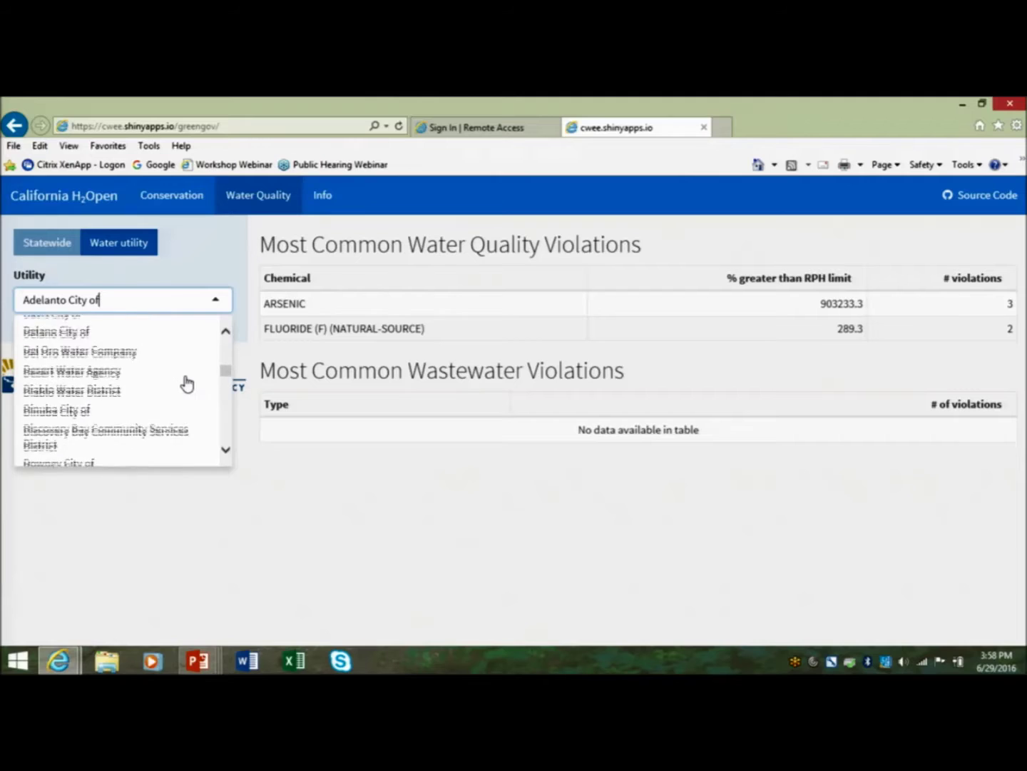
left_click(70, 380)
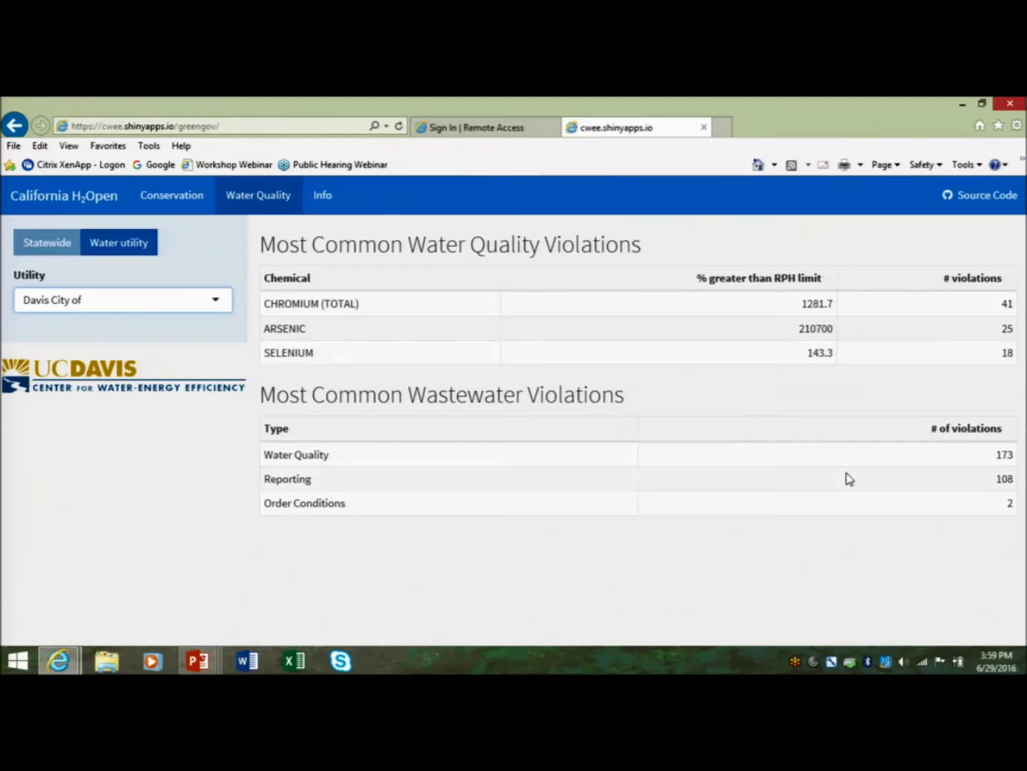
Display the conservation results at water utility level for Davis, with its water production chart and map
left_click(196, 205)
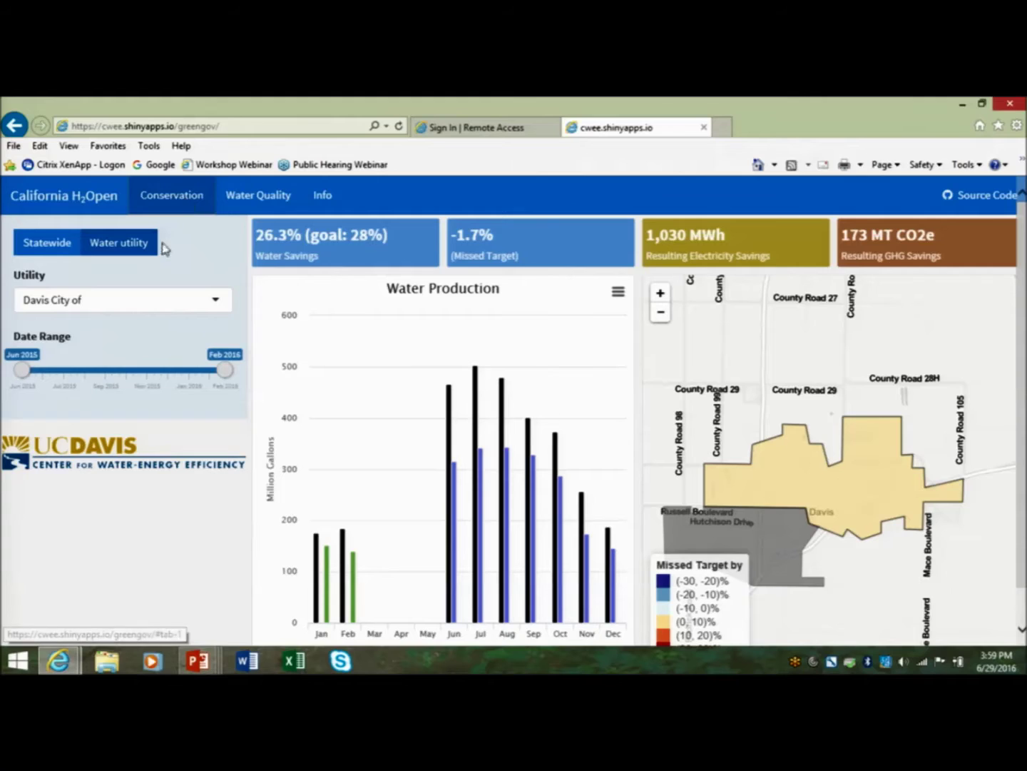
left_click(68, 254)
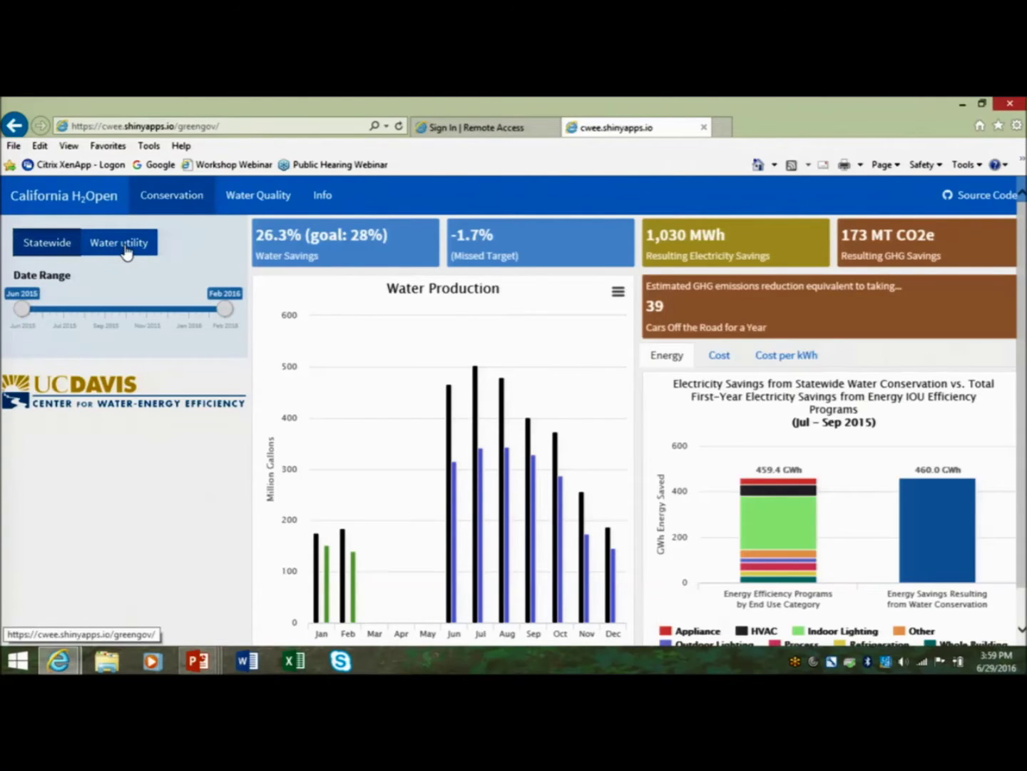
left_click(122, 246)
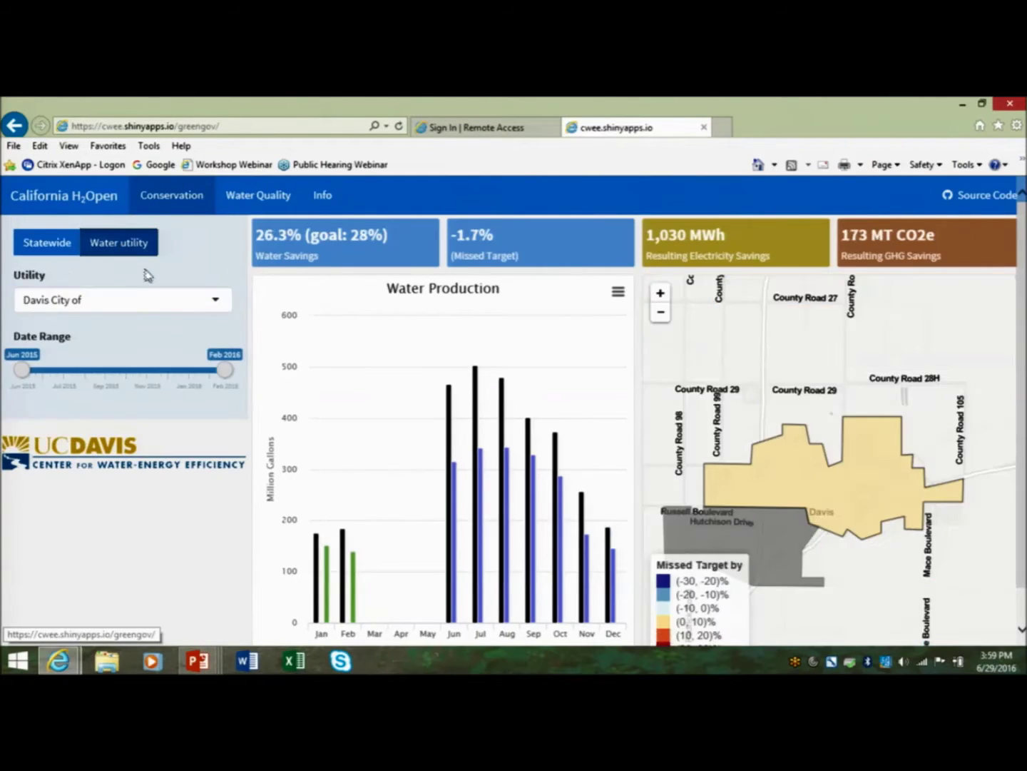
scroll(268, 439, "down", 1)
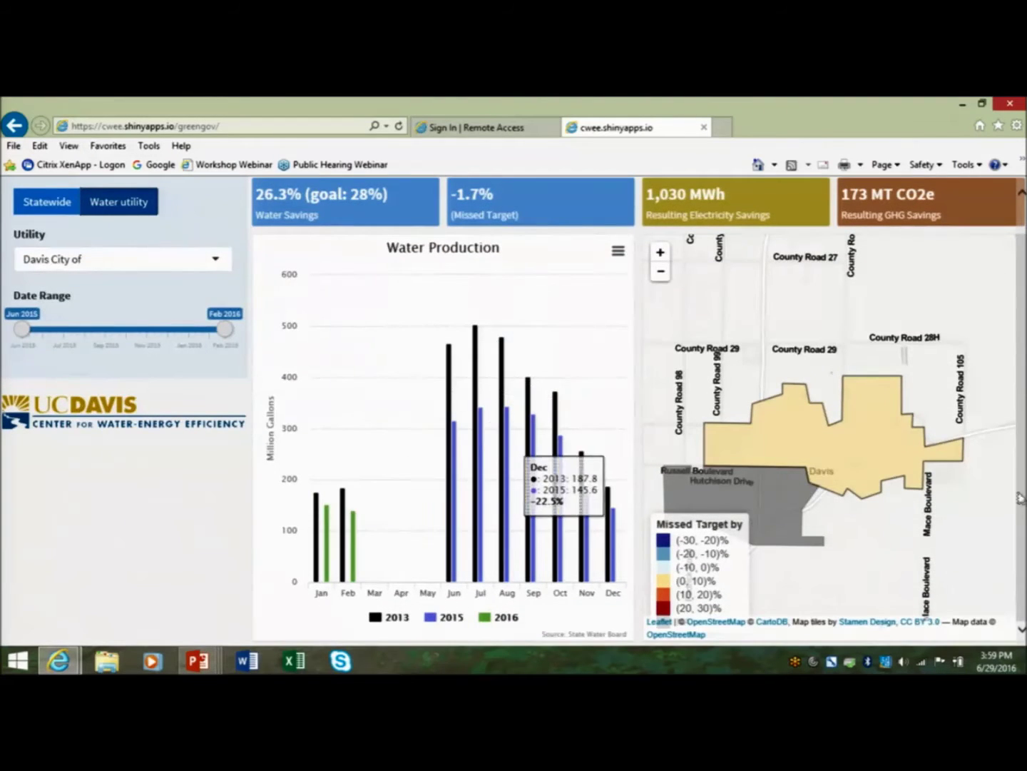
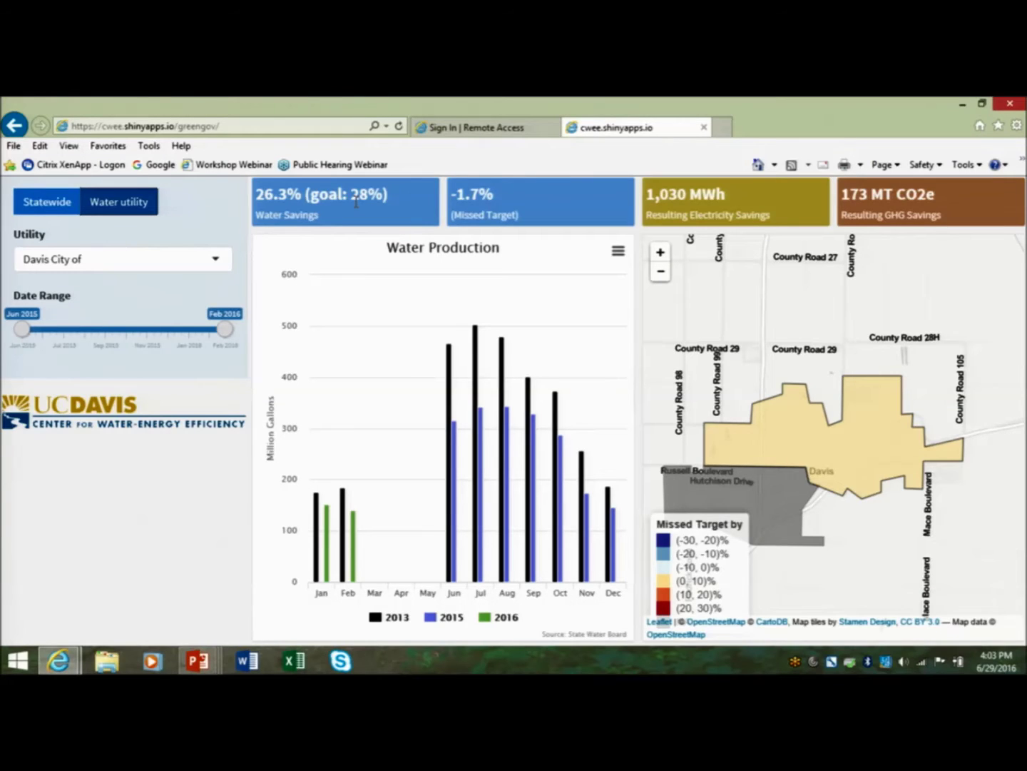
Change the utility in the conservation view to Los Angeles Department of Water and Power
left_click(180, 262)
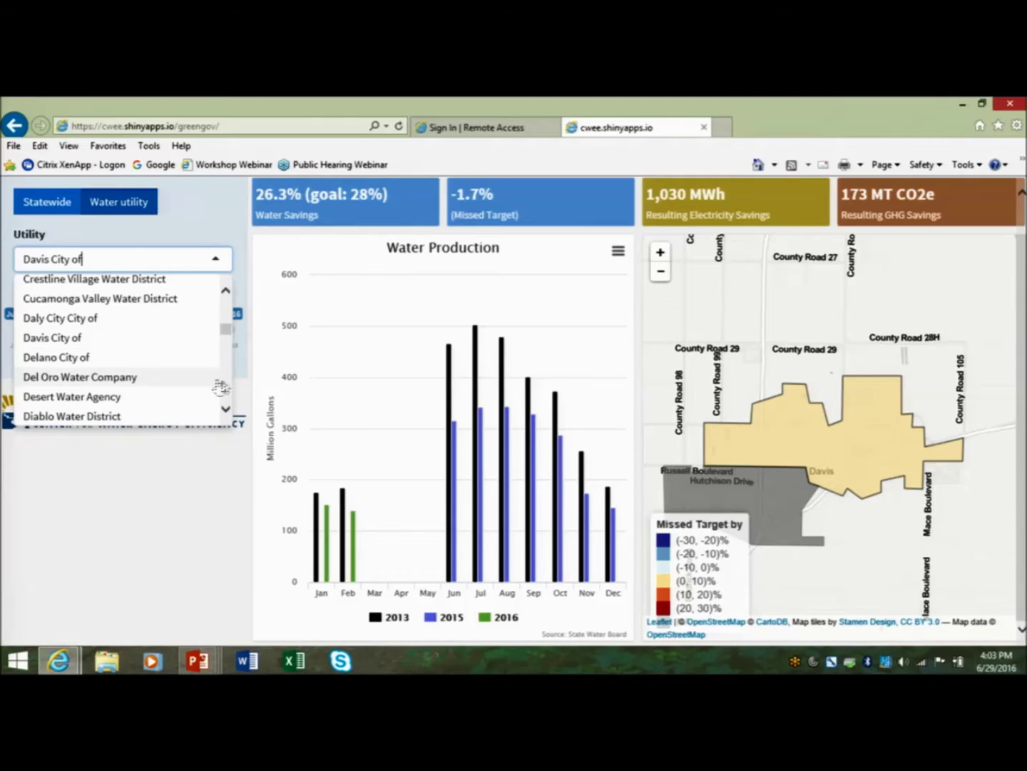
scroll(126, 378, "up", 1)
scroll(139, 376, "down", 3)
scroll(139, 376, "down", 12)
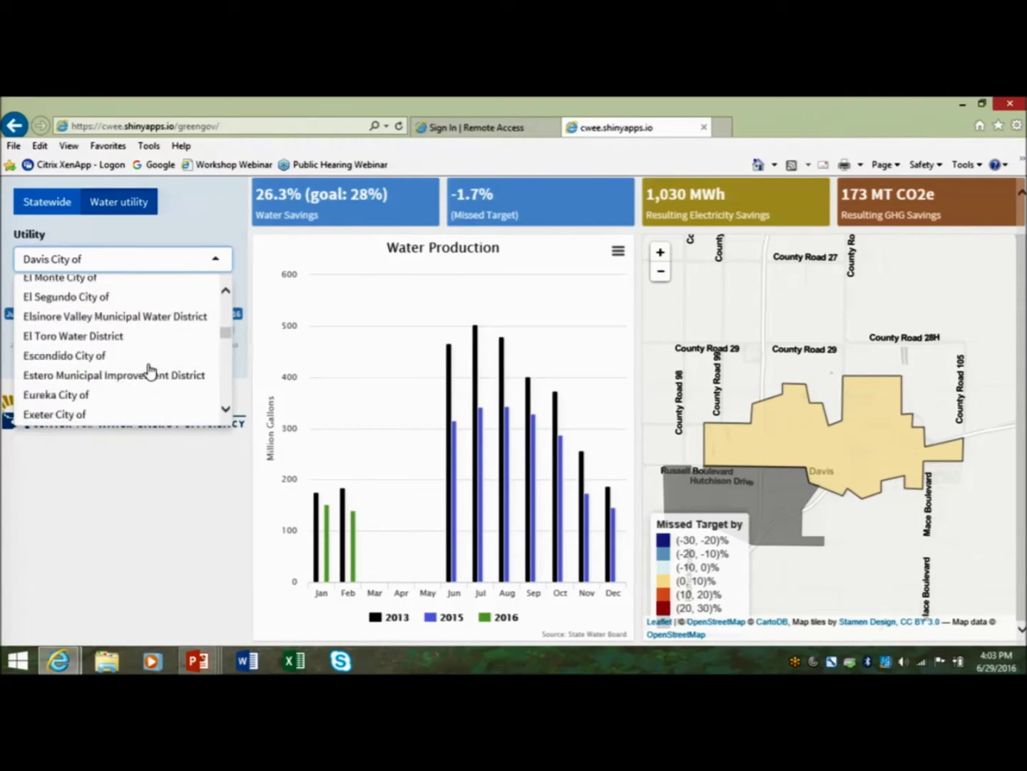
scroll(151, 369, "down", 12)
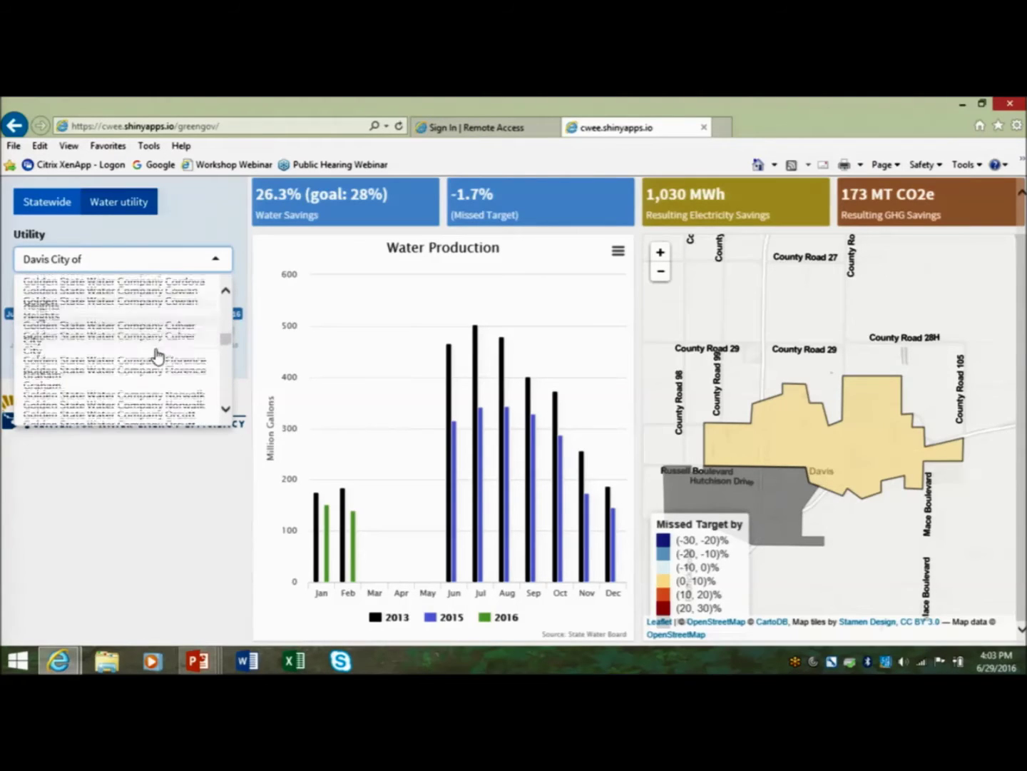
scroll(160, 352, "down", 12)
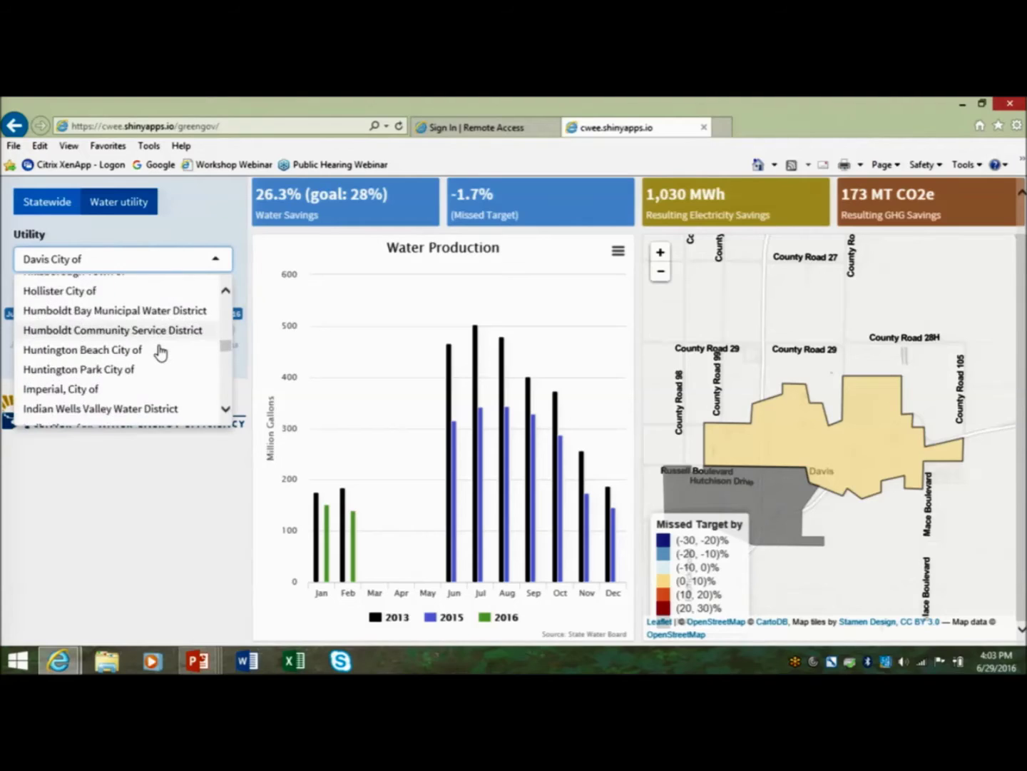
scroll(160, 351, "down", 10)
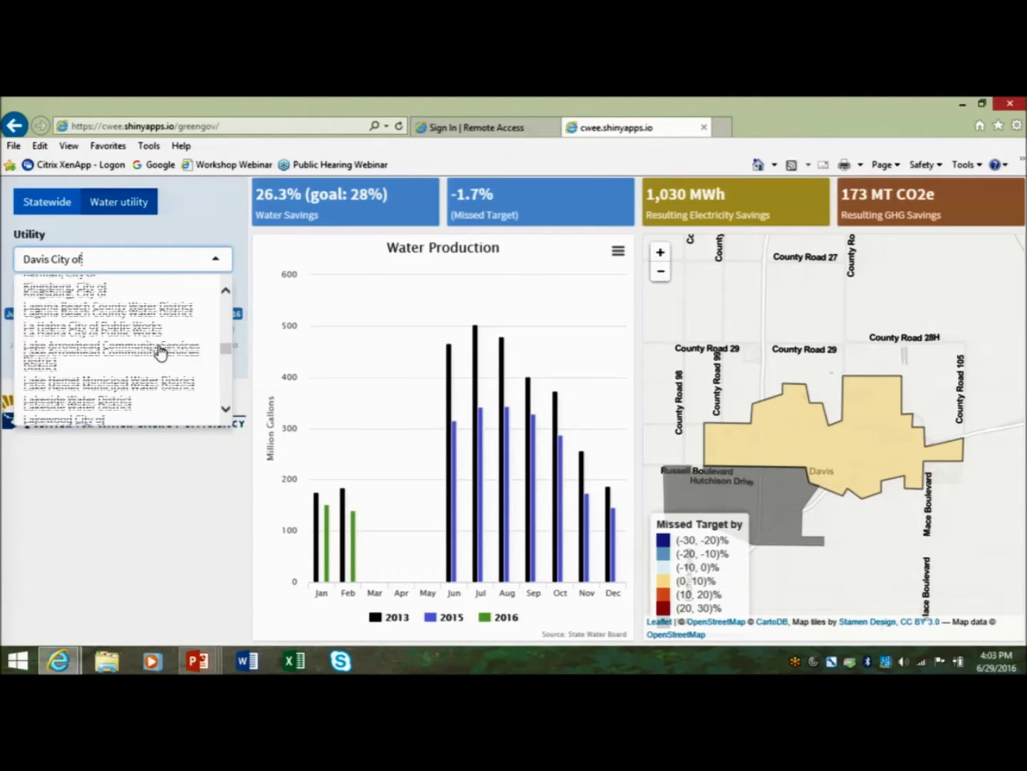
scroll(159, 352, "down", 9)
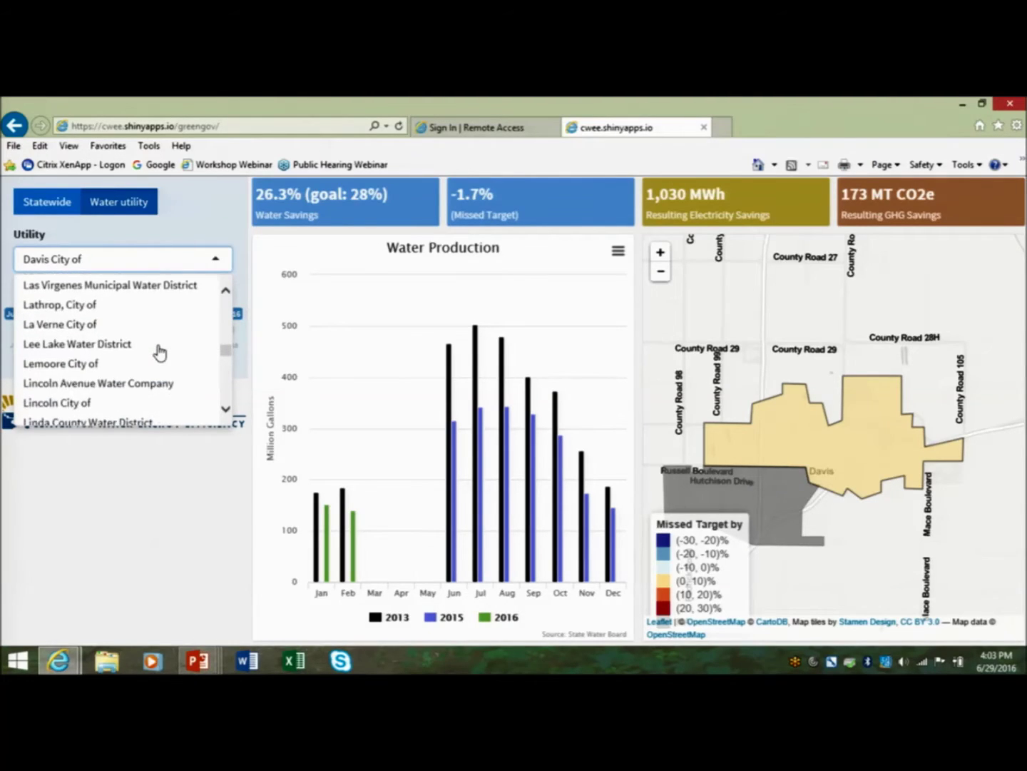
scroll(160, 352, "down", 9)
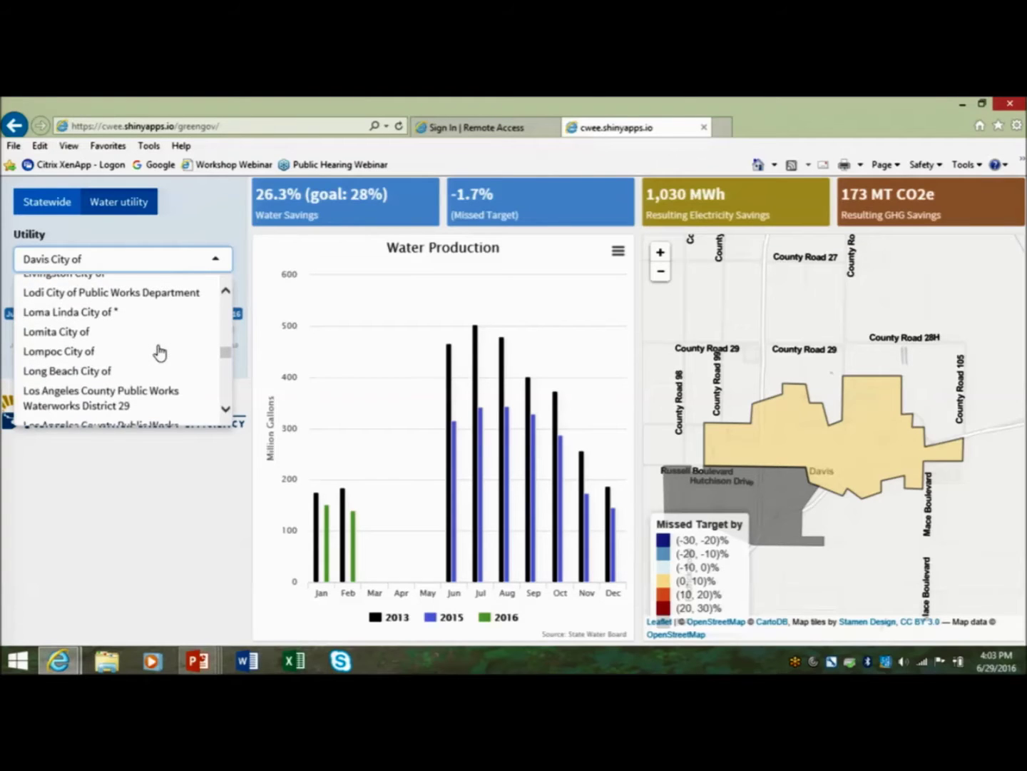
scroll(160, 354, "down", 1)
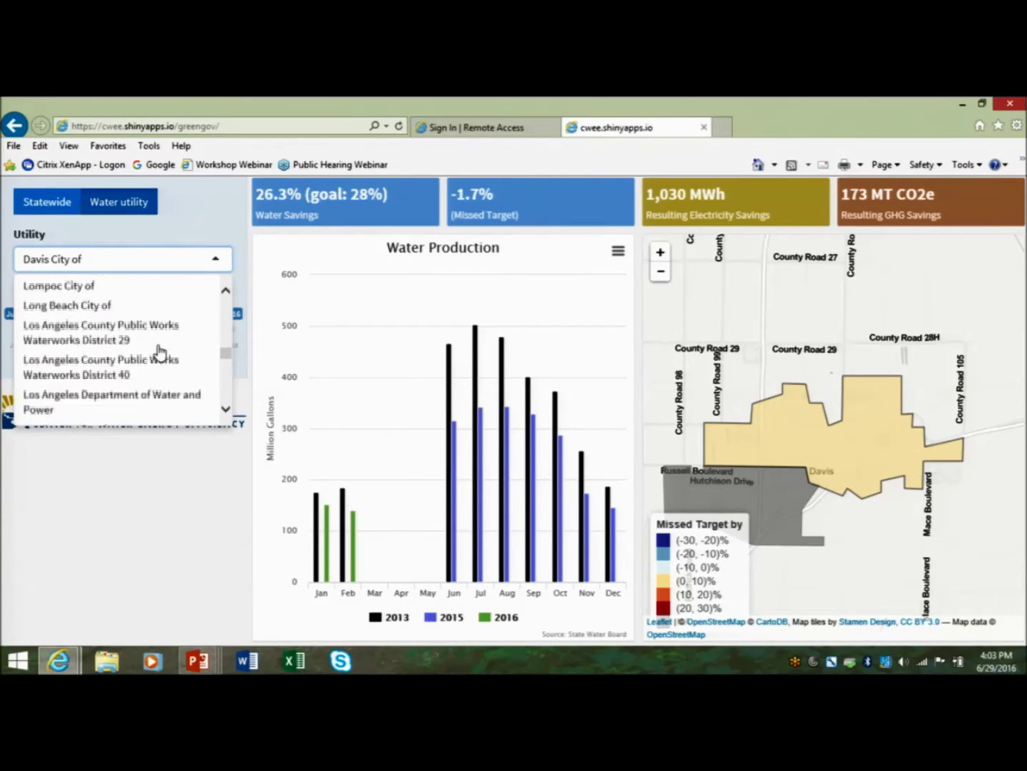
left_click(159, 398)
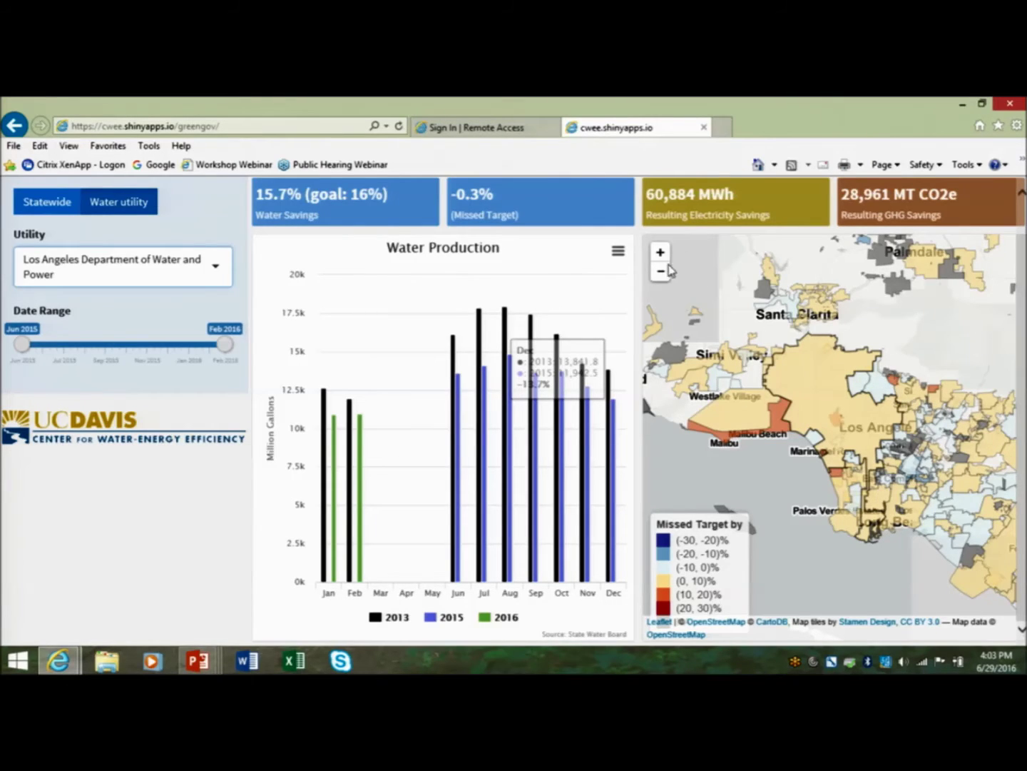
Examine the Los Angeles area map and the utility's monthly water production comparison between 2013 and 2015–2016
left_click(706, 285)
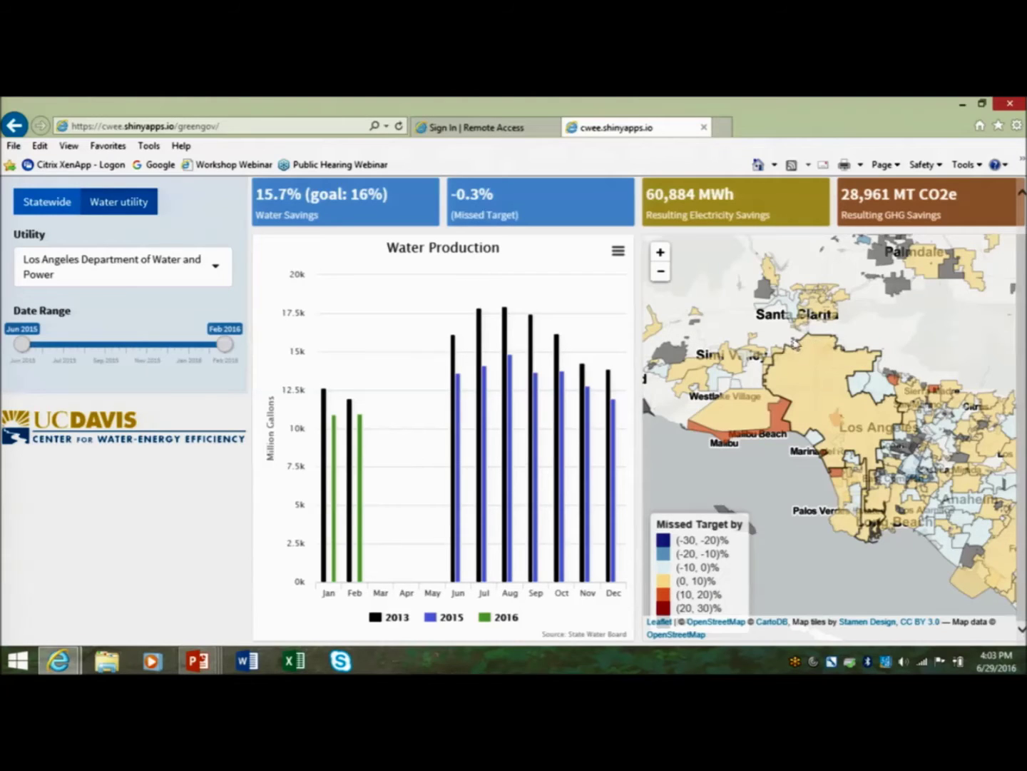
mouse_move(452, 468)
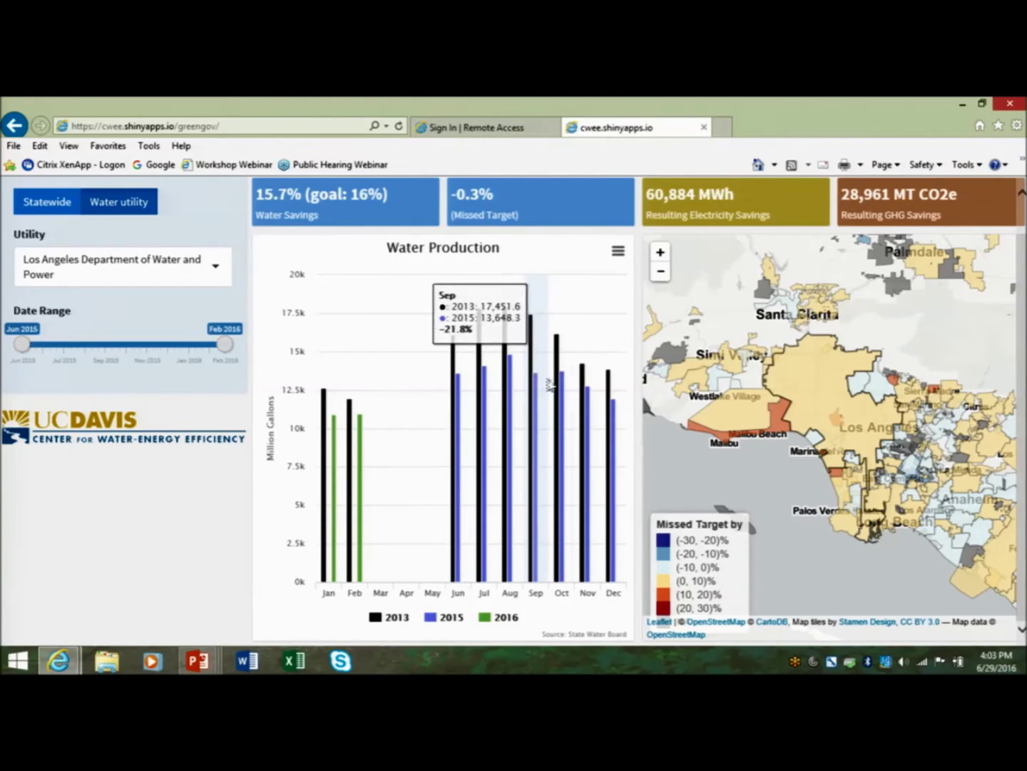
mouse_move(459, 383)
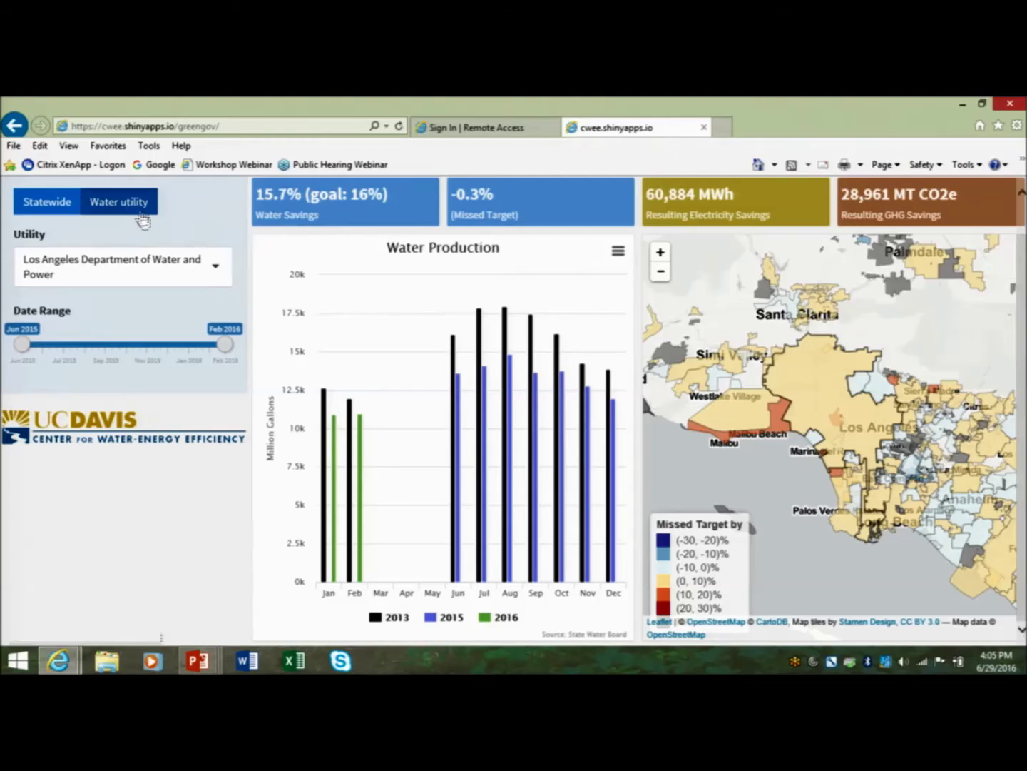
mouse_move(326, 345)
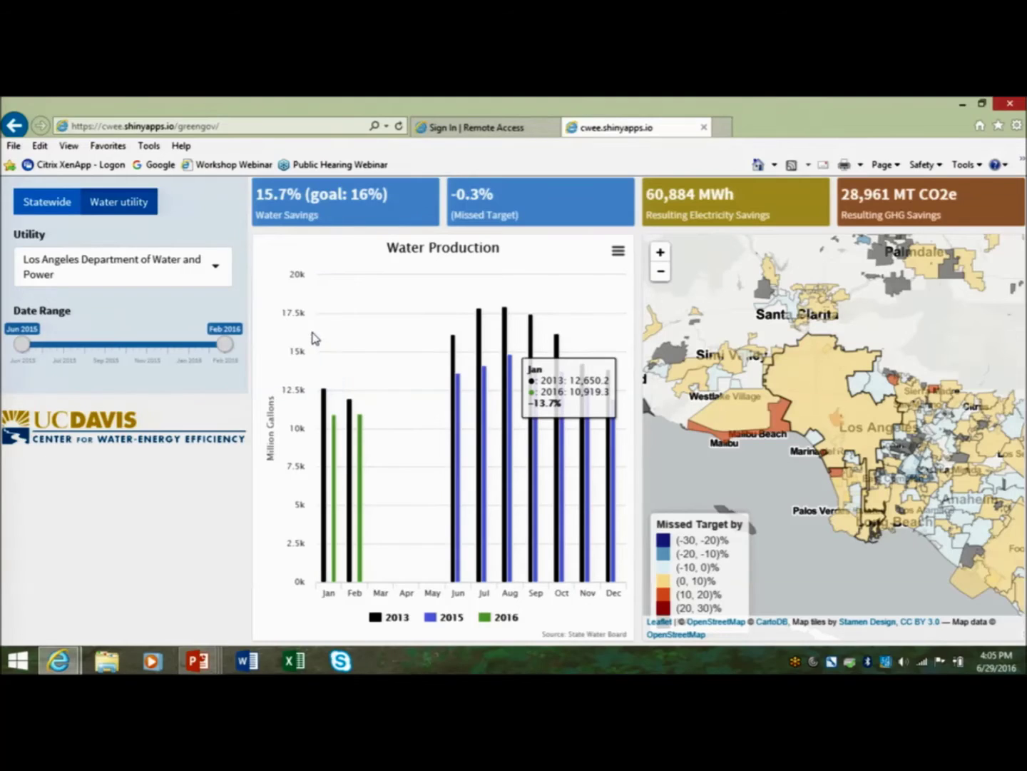
Switch the conservation data to statewide and inspect the water production and electricity savings charts
left_click(67, 207)
mouse_move(504, 540)
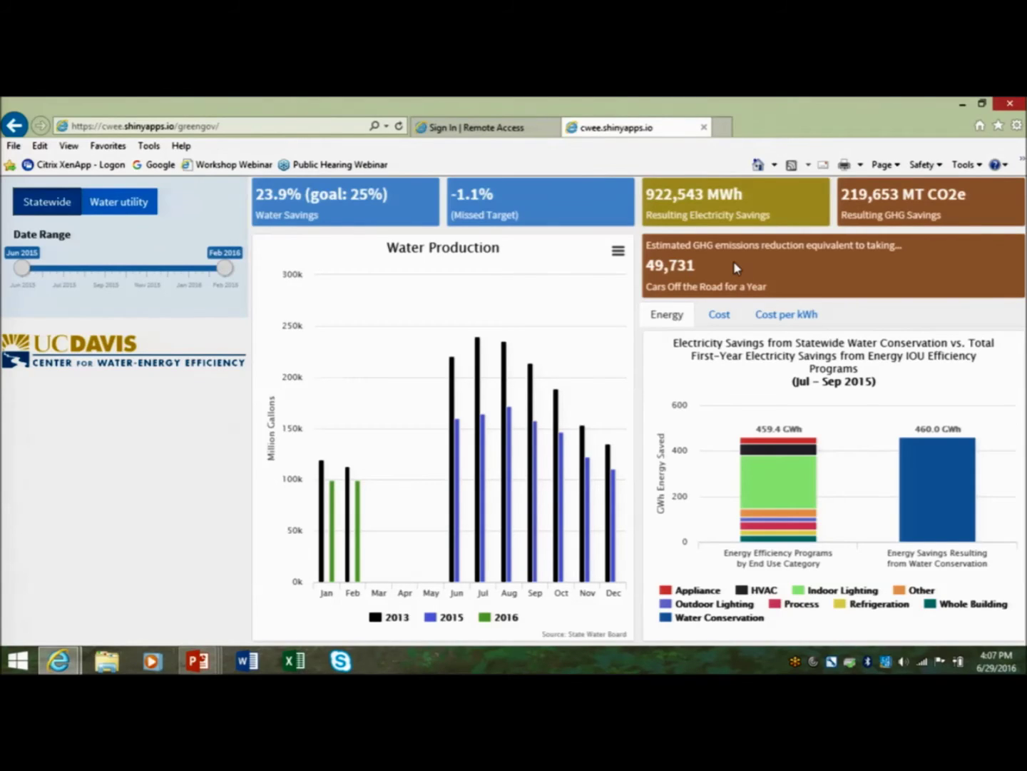
mouse_move(754, 512)
mouse_move(926, 474)
Compare statewide water conservation with energy efficiency programs by total cost, and display their cost per kWh comparison
left_click(723, 316)
mouse_move(800, 461)
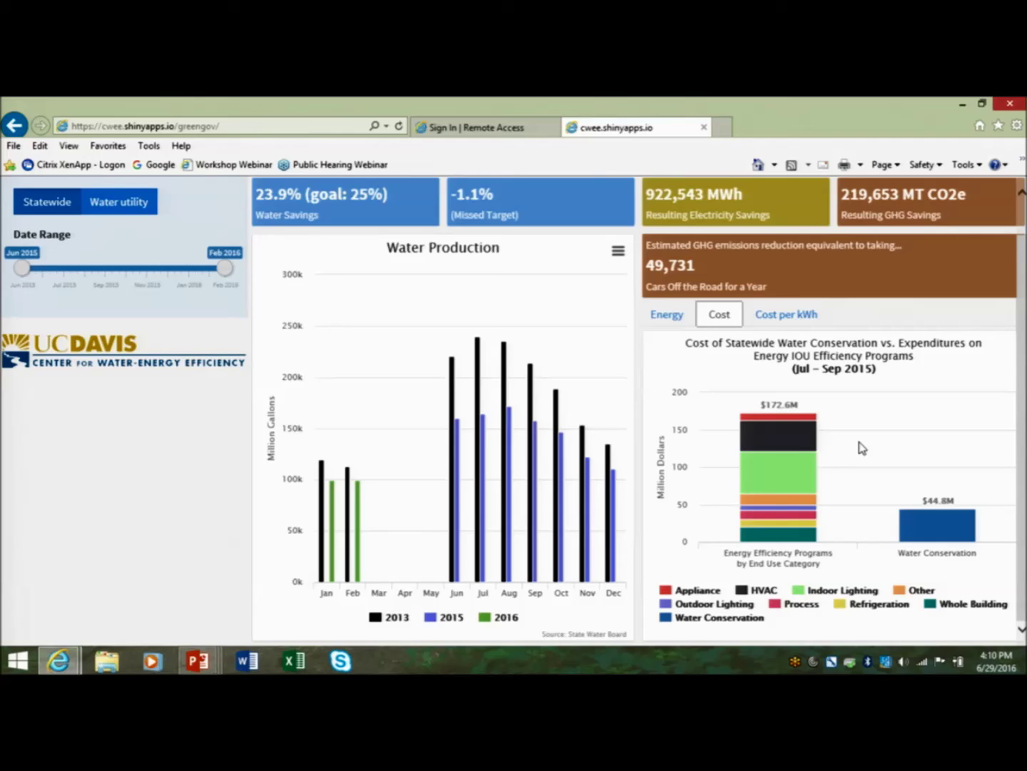
mouse_move(801, 435)
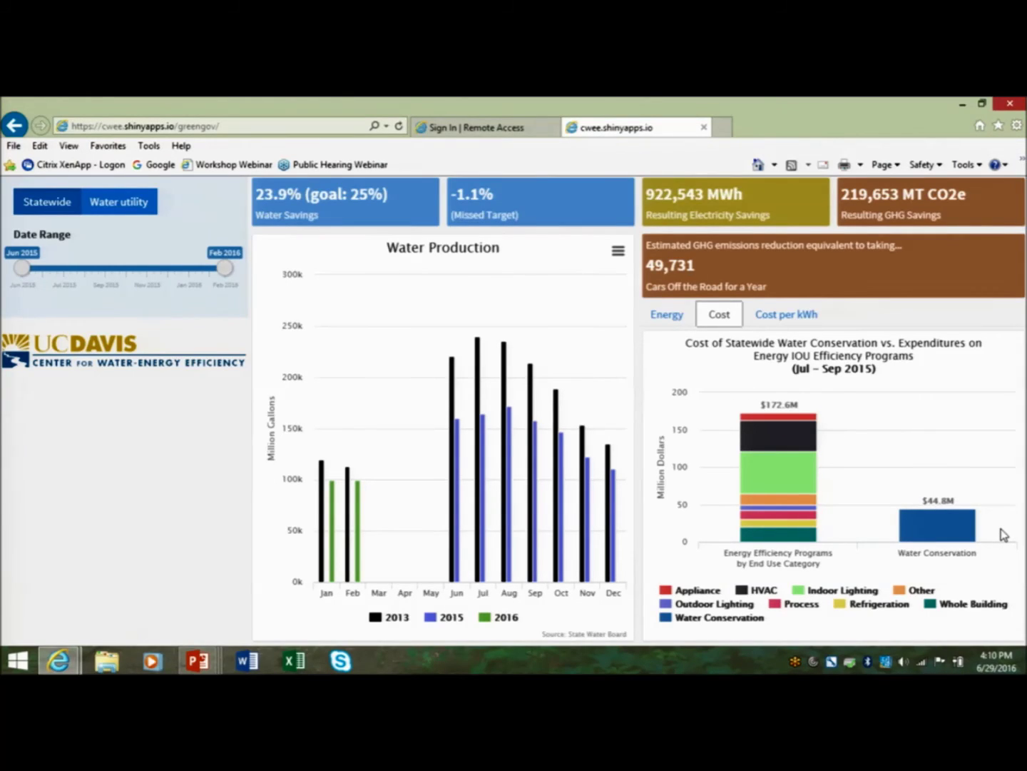
mouse_move(790, 483)
mouse_move(956, 533)
mouse_move(965, 467)
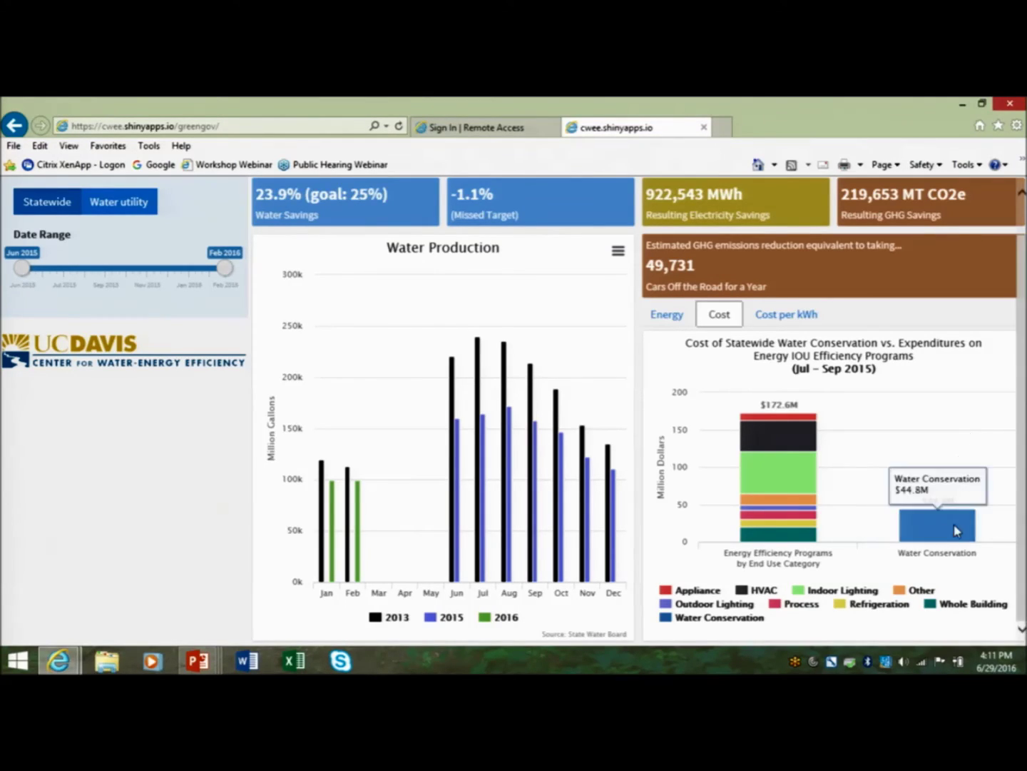
left_click(805, 315)
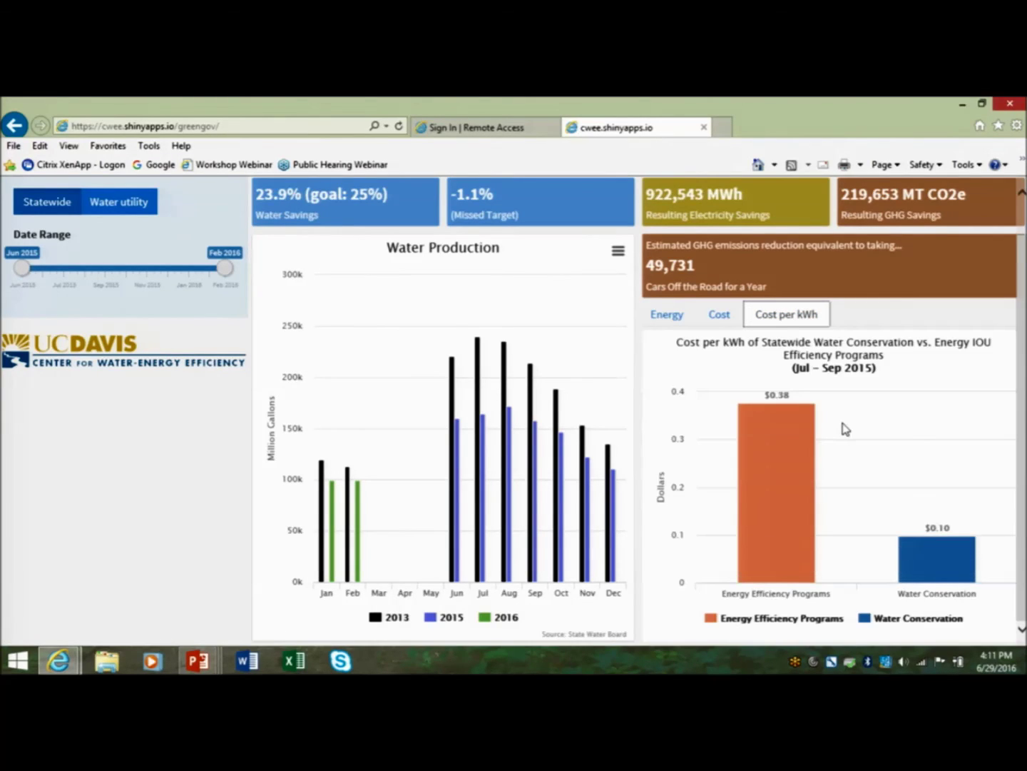